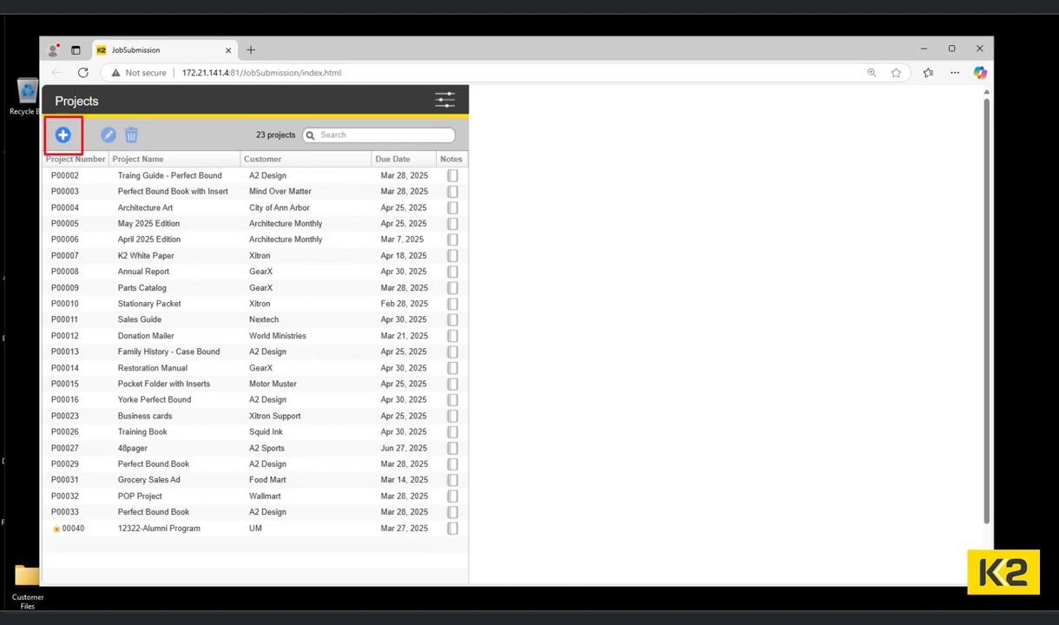
Create a new project named 12345 with the customer and due date left blank.
click(63, 134)
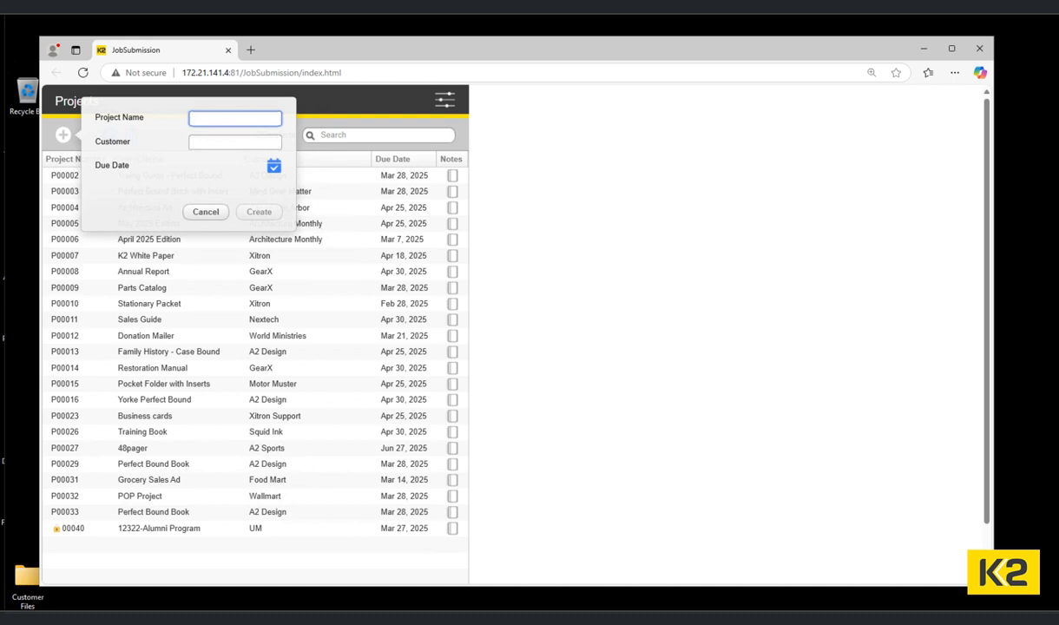
text(12345)
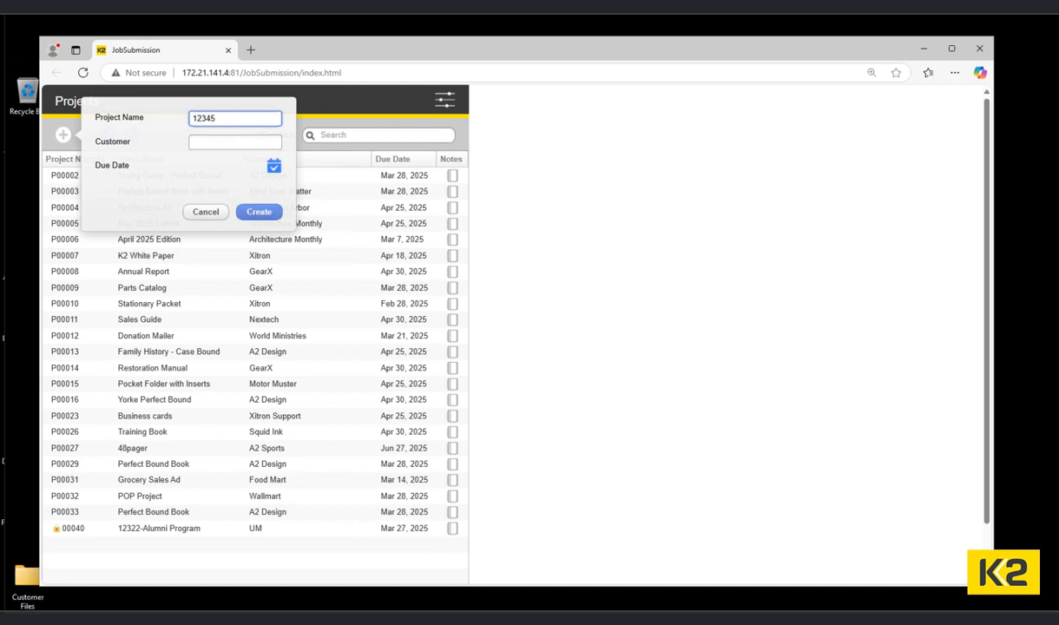
click(193, 142)
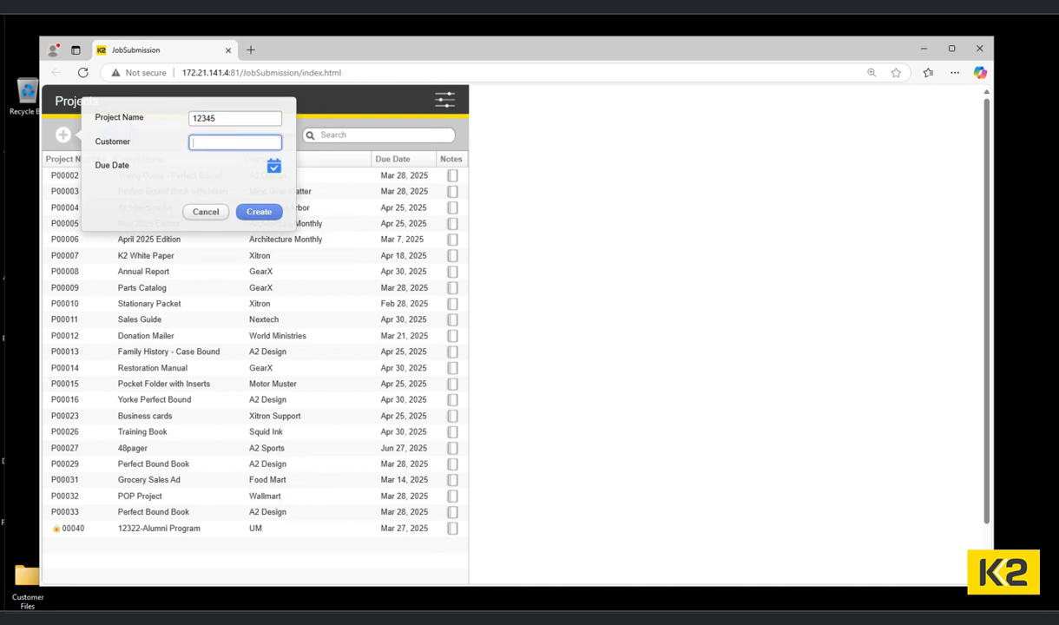
key(Return)
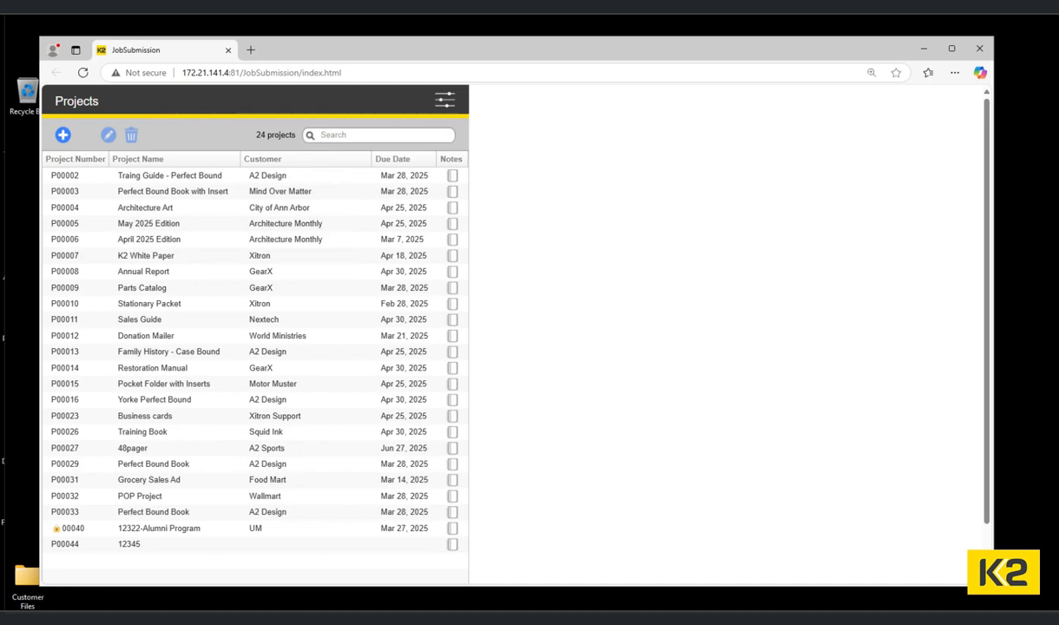
Open project 12345 for editing and add the PDF Merillat_4 Pg_8.25x10.75 to it.
click(129, 544)
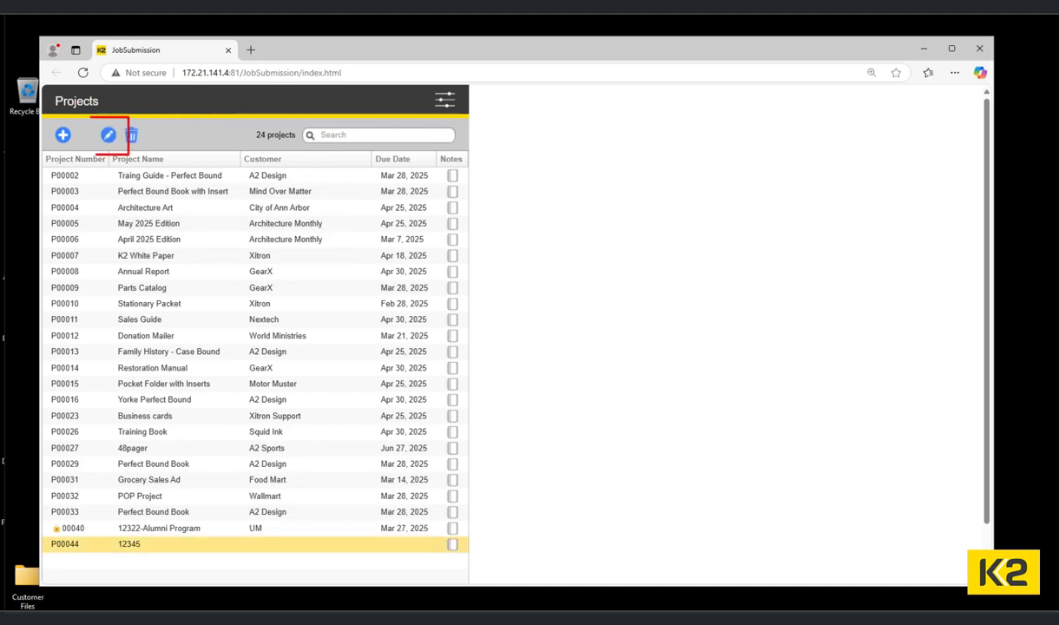
click(109, 134)
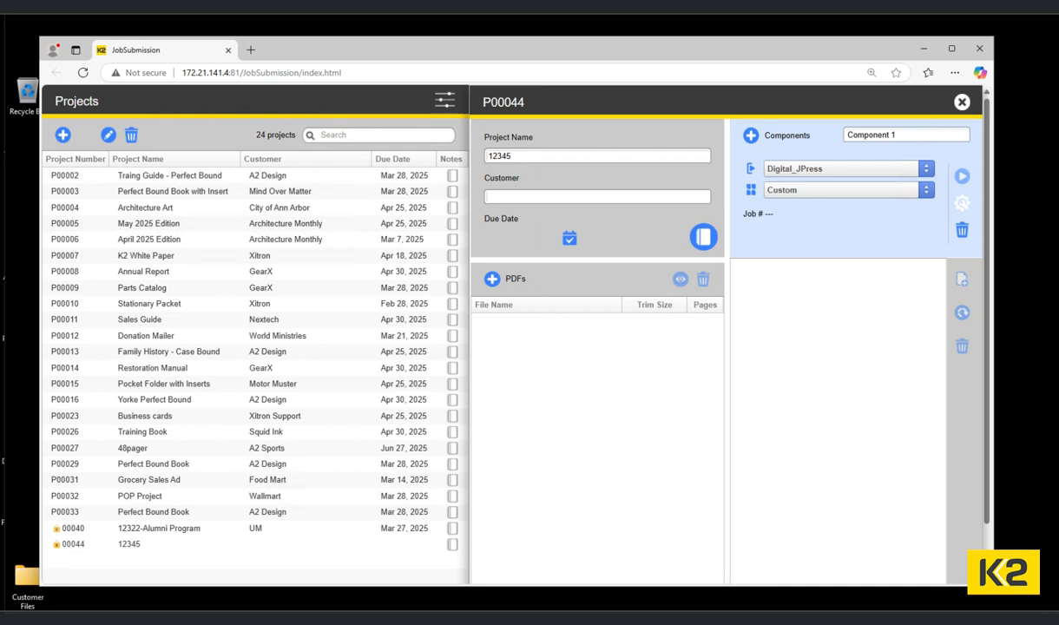
click(492, 278)
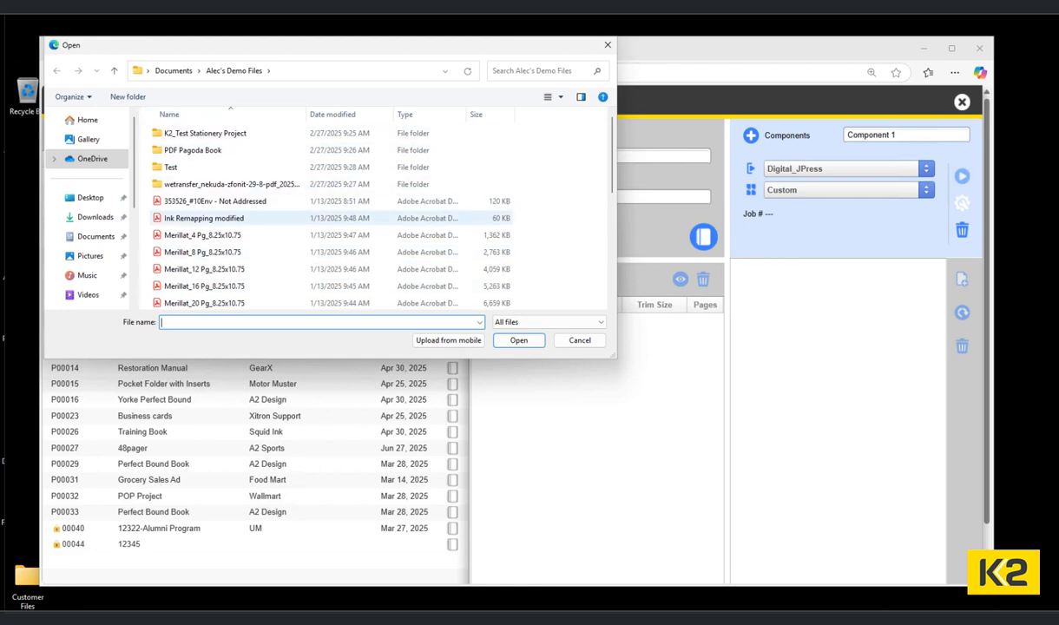
click(209, 235)
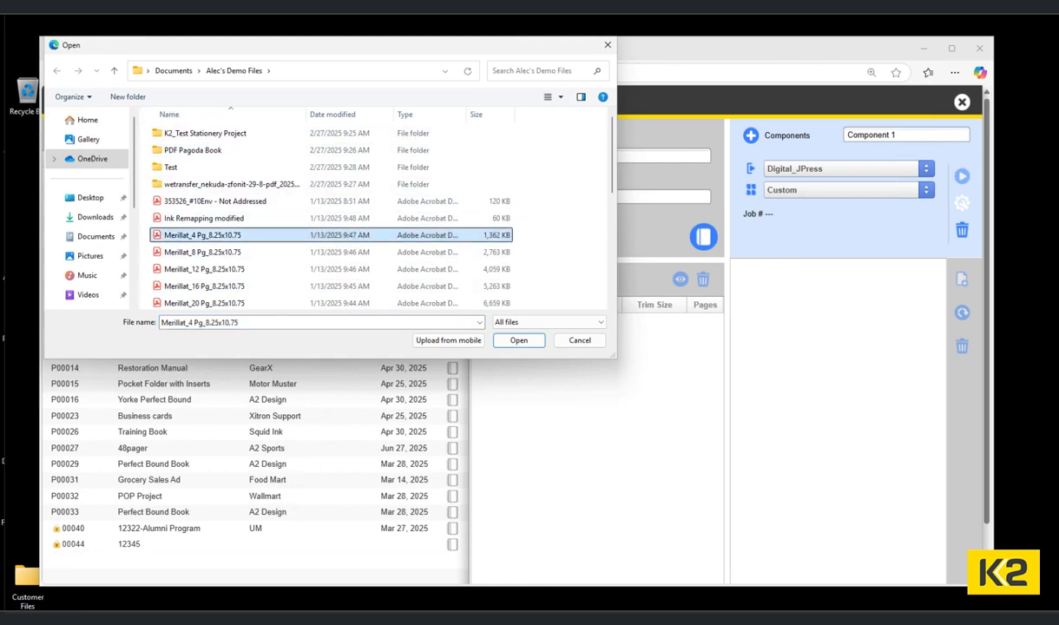
click(518, 340)
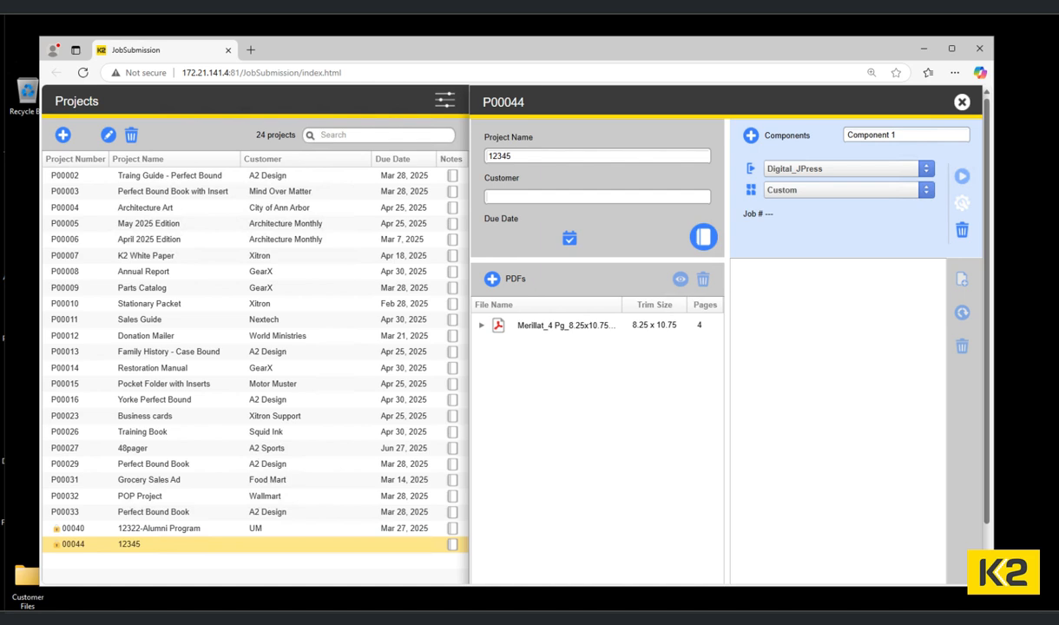
Expand the Merillat PDF's page list and assign the whole file to Component 1.
click(482, 325)
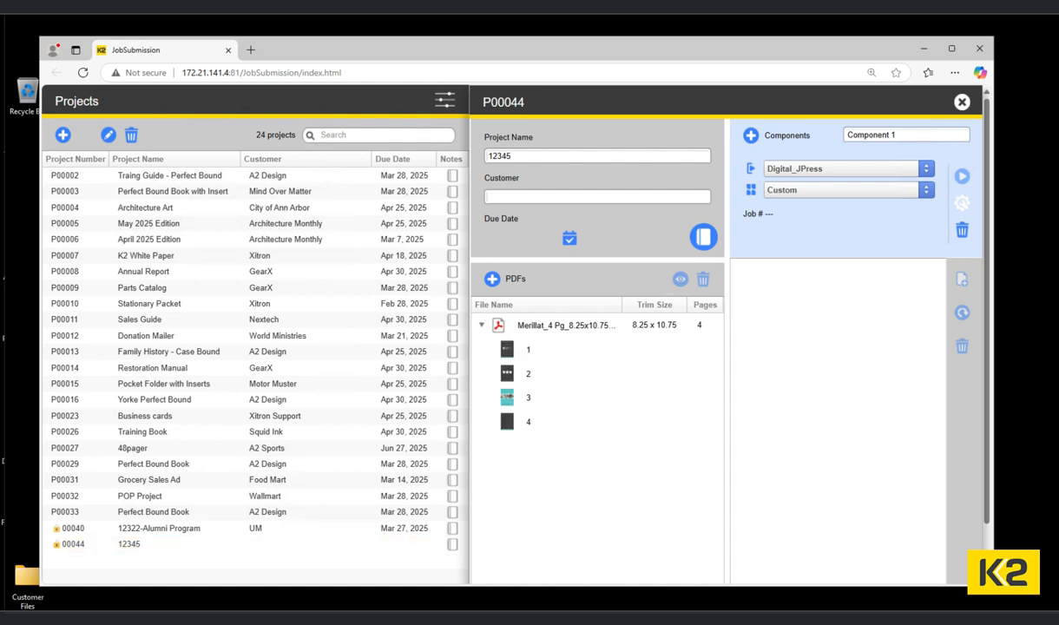
mouse_move(507, 349)
mouse_down()
mouse_move(522, 334)
mouse_move(790, 300)
mouse_move(532, 347)
mouse_up()
click(566, 325)
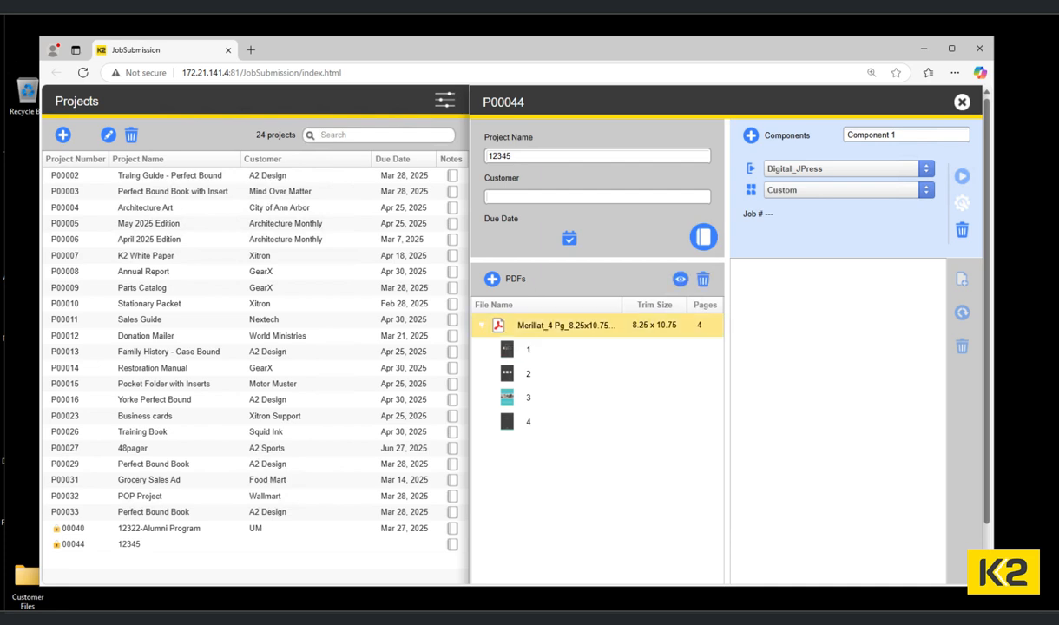
drag(566, 325, 814, 280)
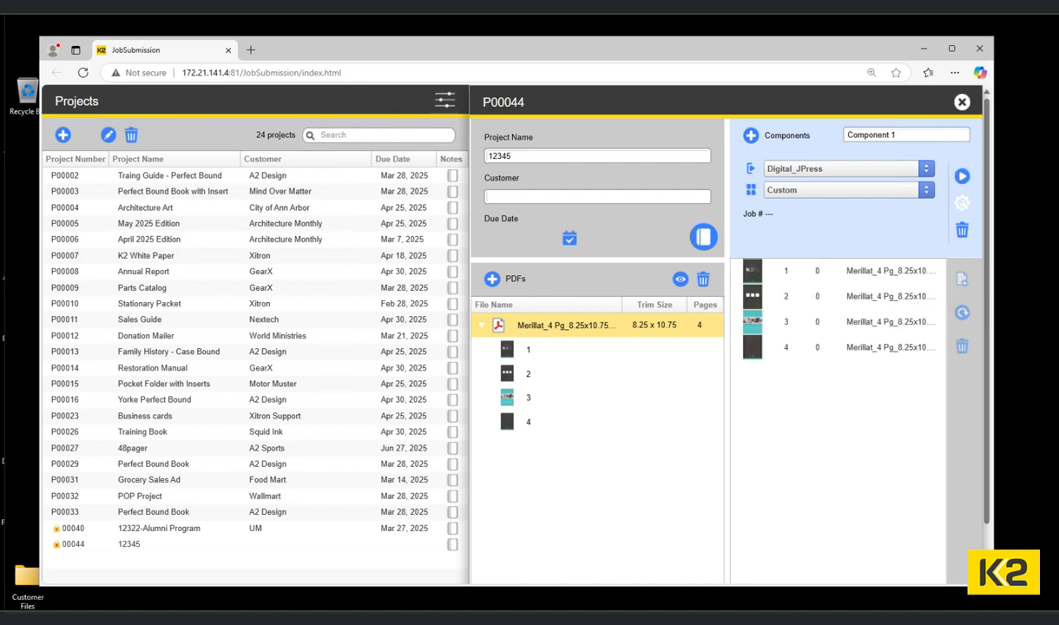
Move page 4 ahead of page 3 in Component 1's page list, and return the pages to their original order.
click(817, 271)
mouse_move(752, 271)
mouse_down()
mouse_move(761, 308)
mouse_move(745, 265)
mouse_up()
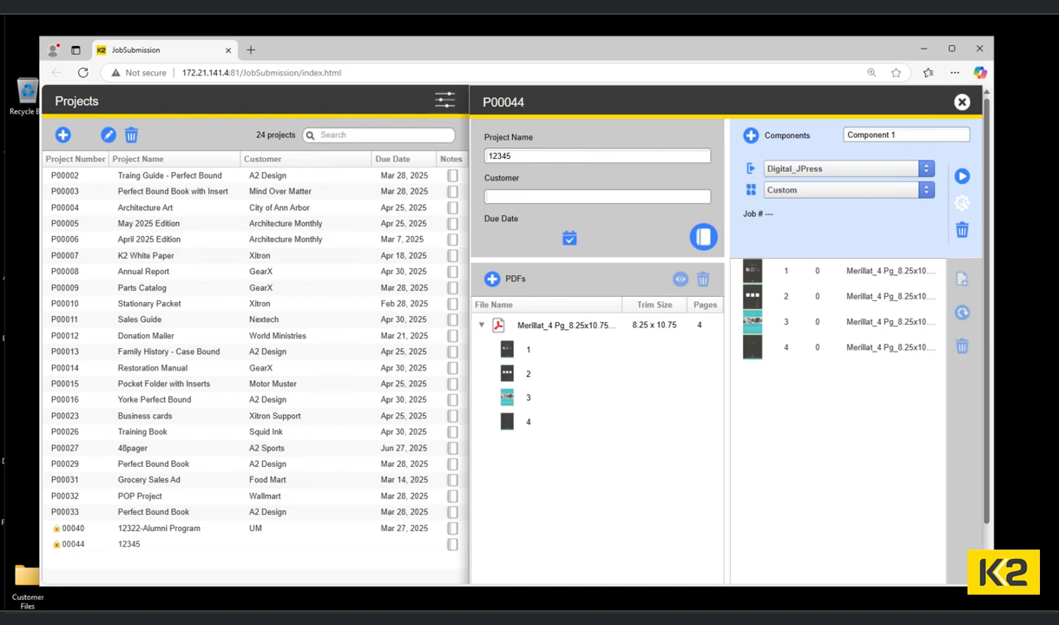
click(847, 322)
shift+click(847, 347)
drag(806, 348, 809, 307)
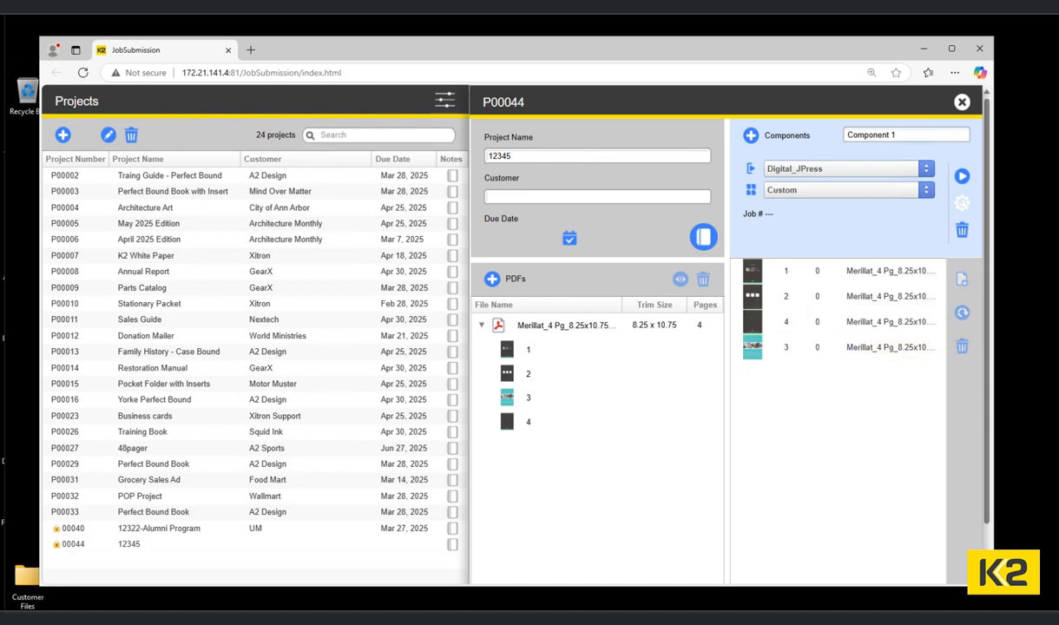
drag(806, 346, 816, 313)
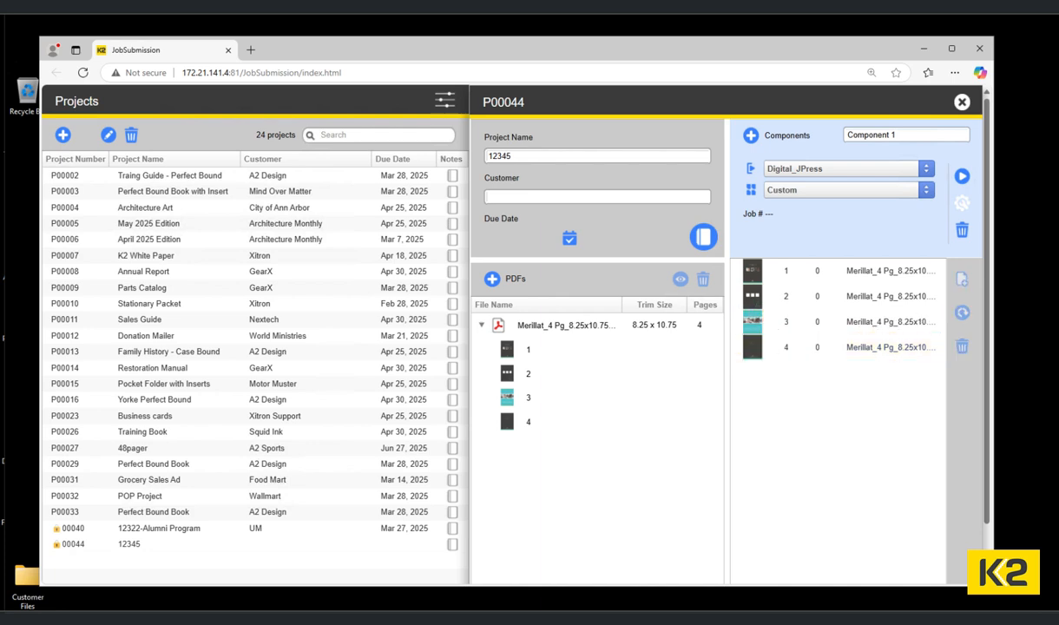
Rotate page 2 of the component in 90-degree increments through a full turn back to 0.
click(816, 297)
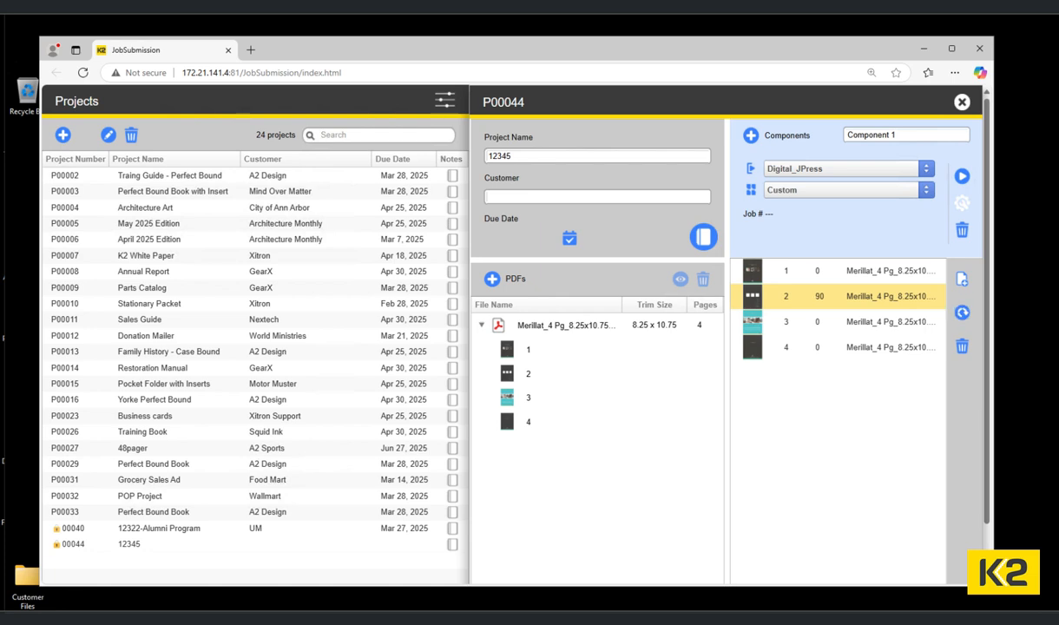
click(962, 313)
click(962, 312)
click(962, 312)
Rename the component to 4pg and assign it to the Offset_SM54 workflow.
click(896, 134)
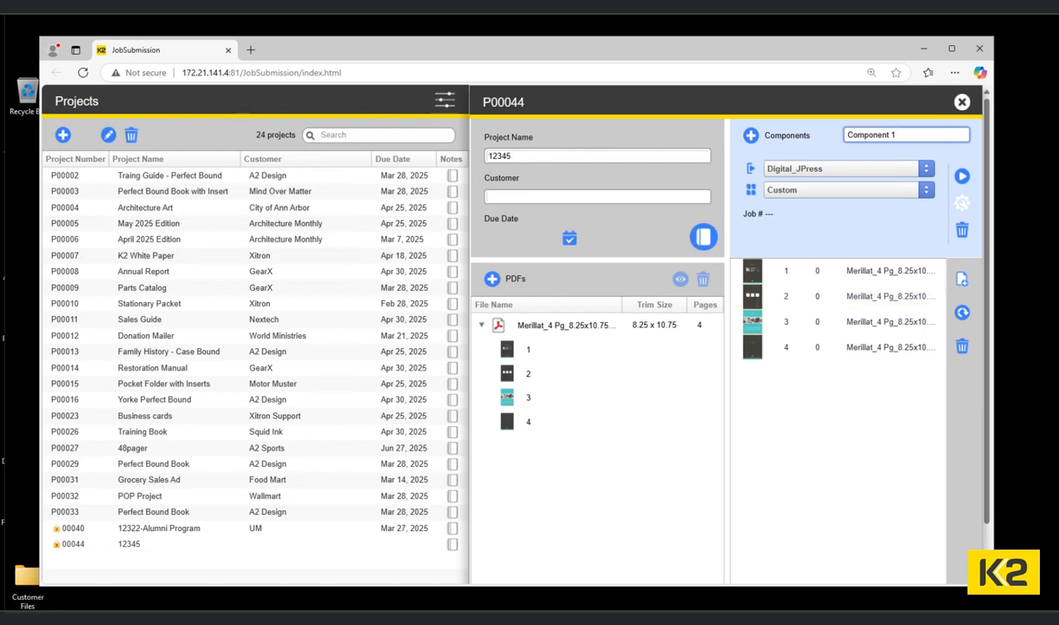
key(ctrl+a)
text(4pg)
click(848, 168)
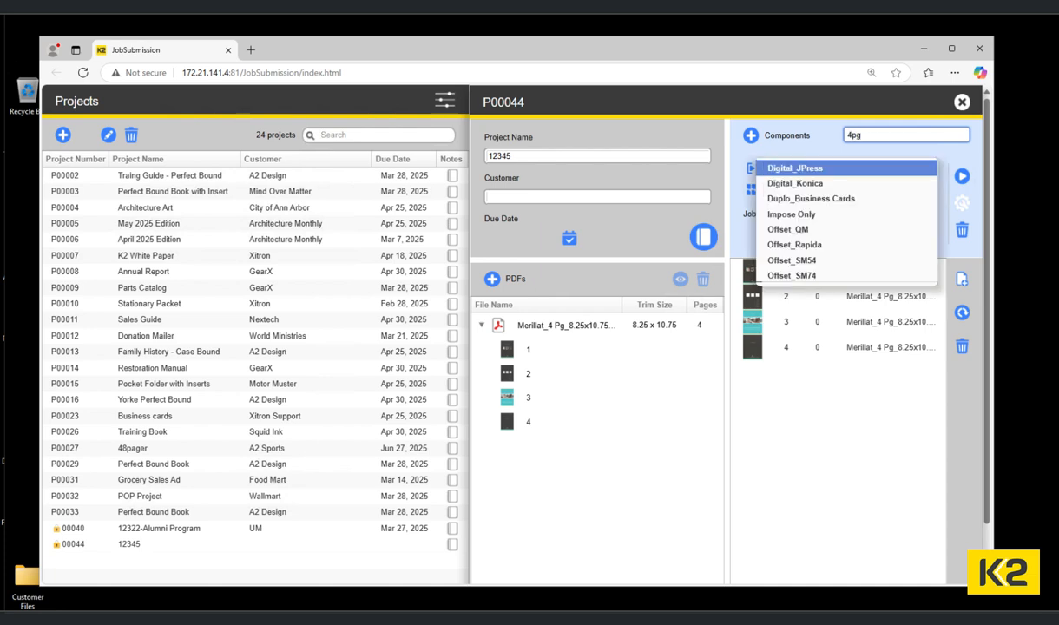
key(Down)
key(Down)
key(Down)
key(Down)
key(Down)
key(Down)
key(Return)
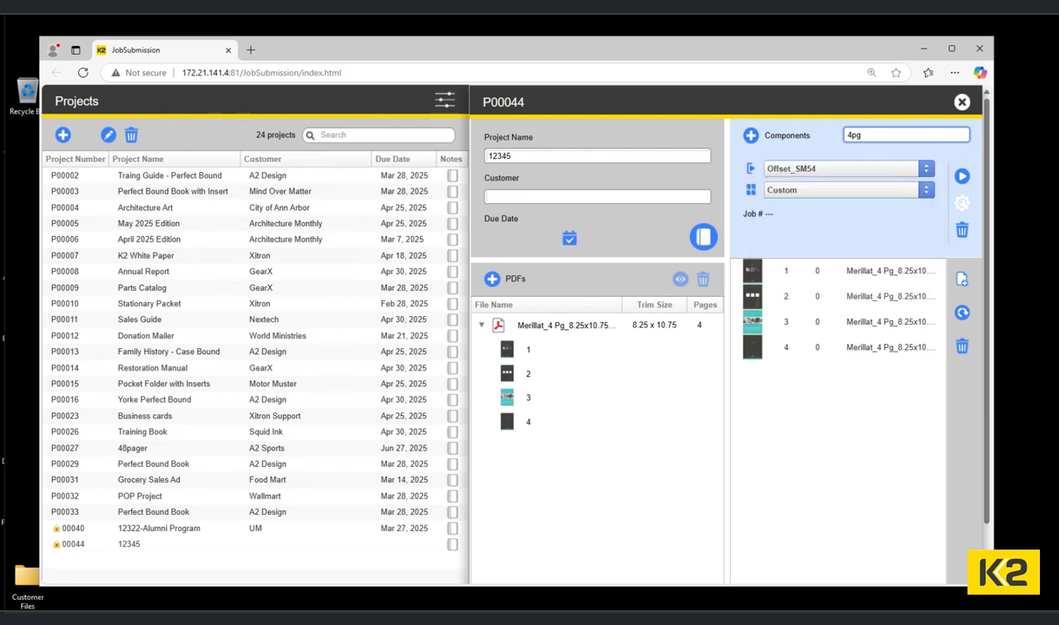
Set the 4pg component's imposition template to SS_4pg_WT and submit the component for processing.
click(848, 190)
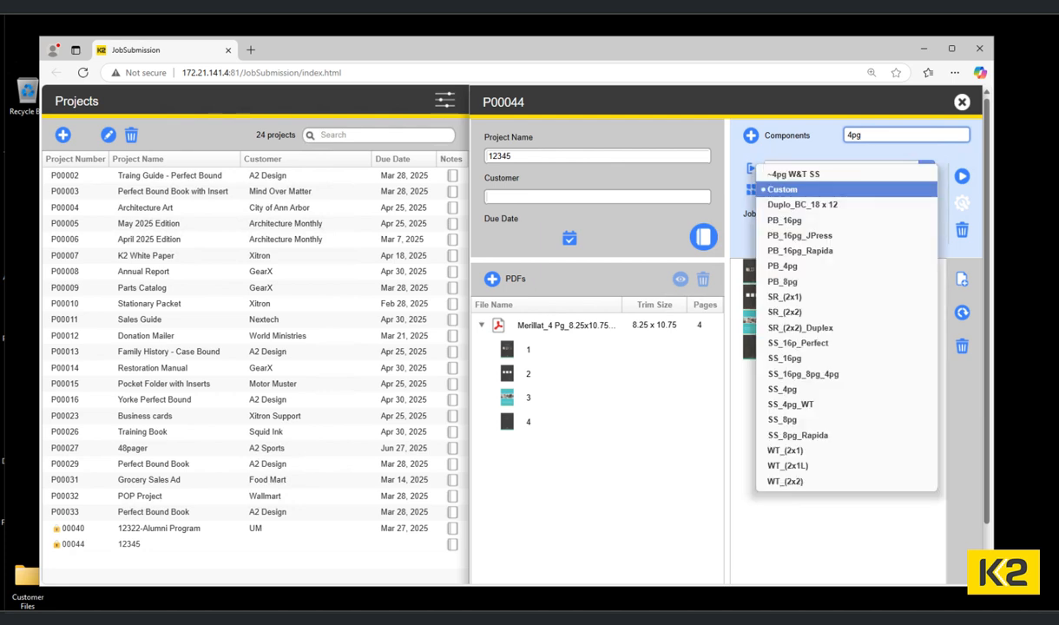
key(Down)
key(Down)
key(Down)
key(Down)
key(Down)
key(Down)
key(Down)
key(Down)
key(Down)
key(Down)
key(Down)
key(Down)
key(Down)
key(Down)
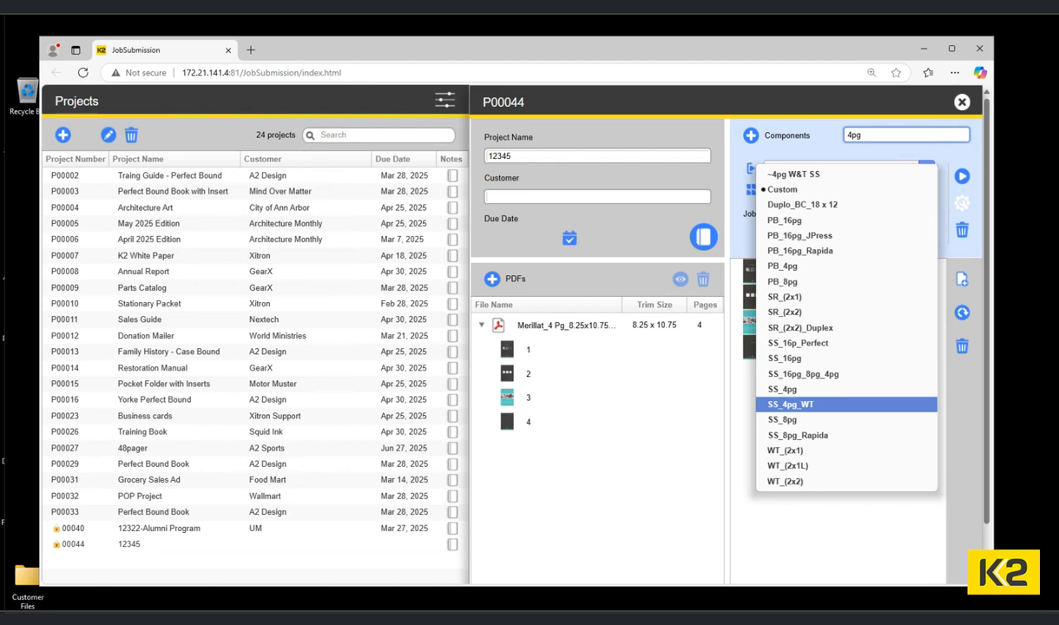
key(Return)
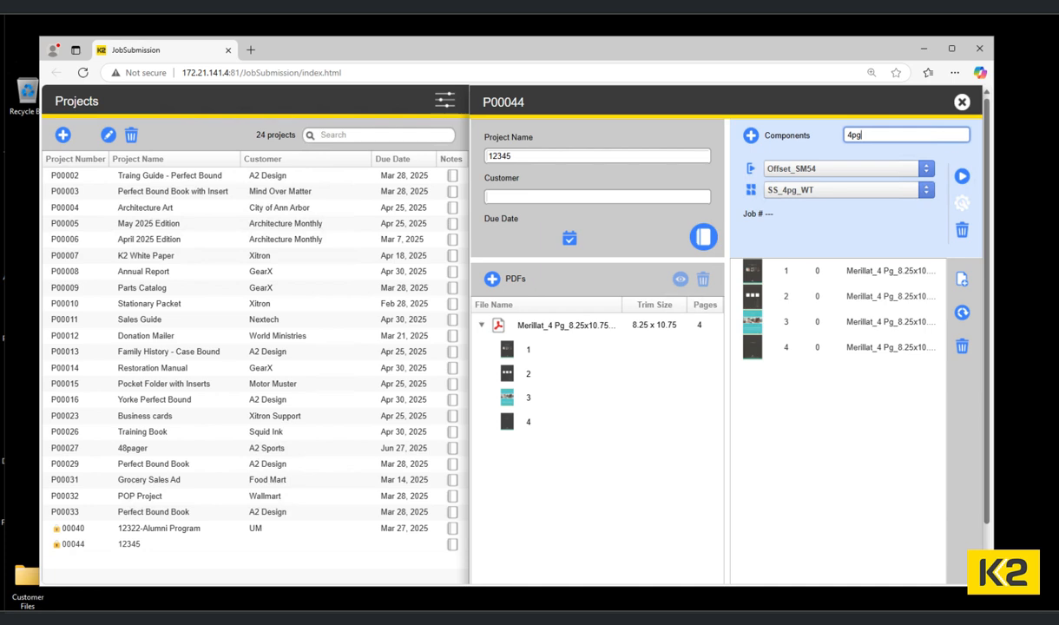
click(962, 176)
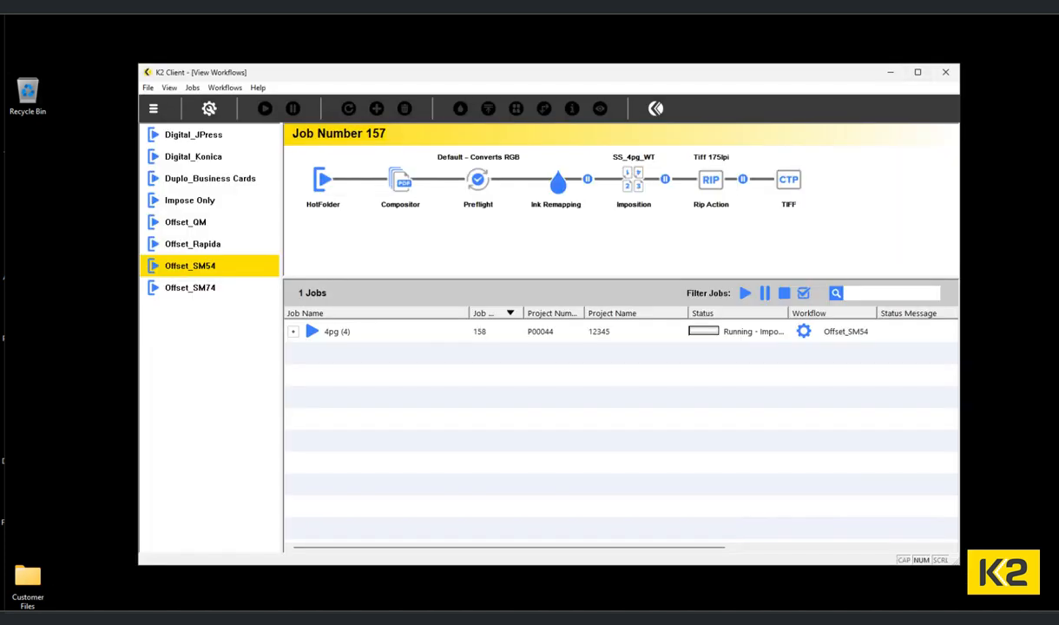
In K2 Client, expand the 4pg job down to its Imposition results and open 4pg.pdf for review.
click(396, 331)
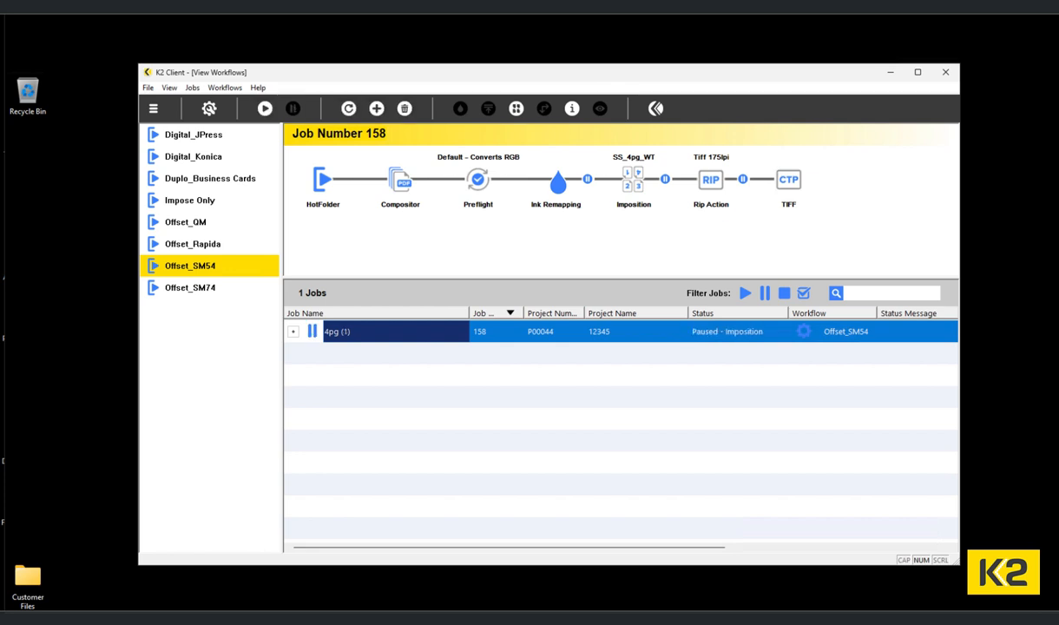
click(293, 331)
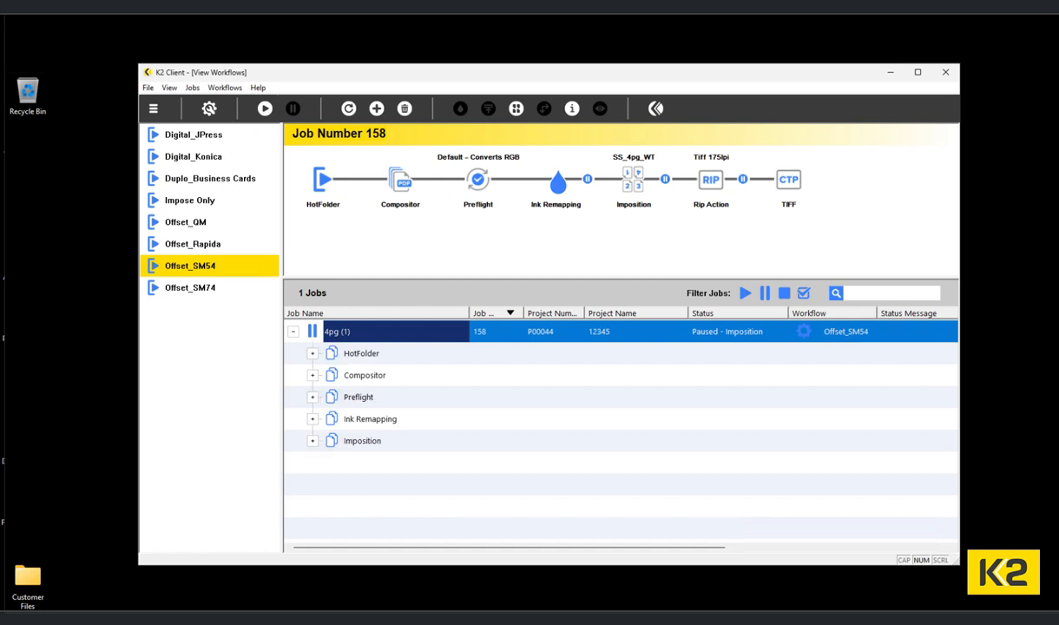
click(312, 442)
double_click(377, 463)
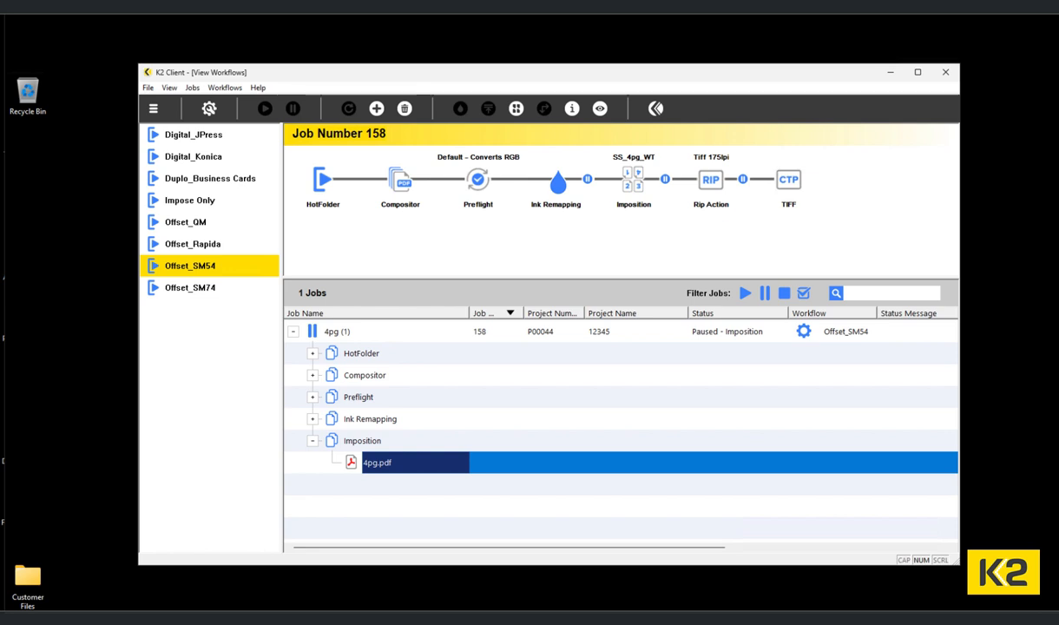
Resume the paused 4pg job to run its Rip Action, and open the ripped output in the image viewer.
click(337, 332)
click(265, 108)
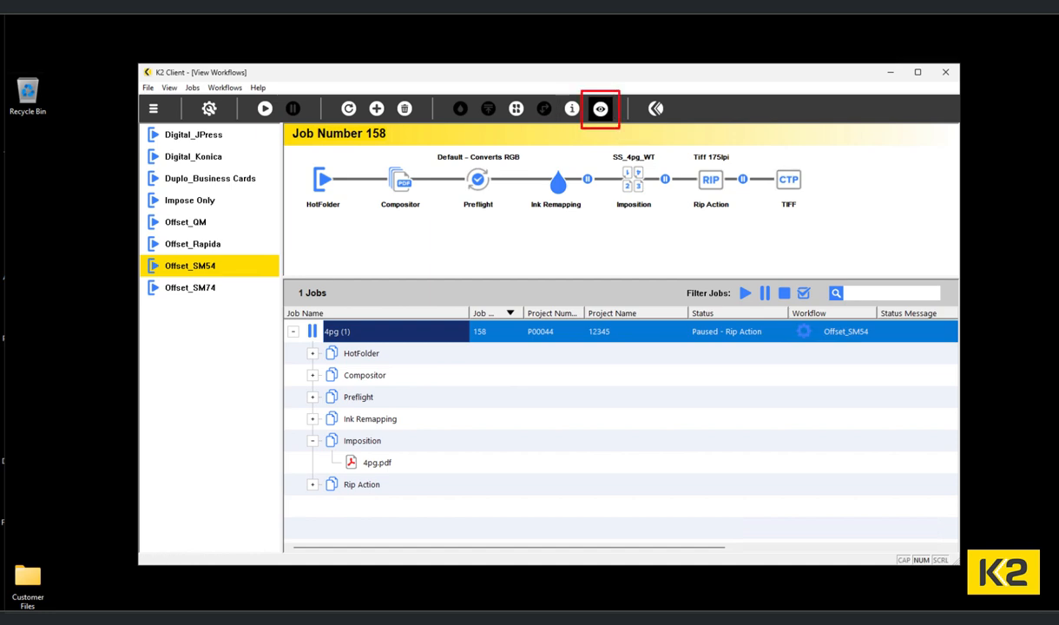
click(600, 108)
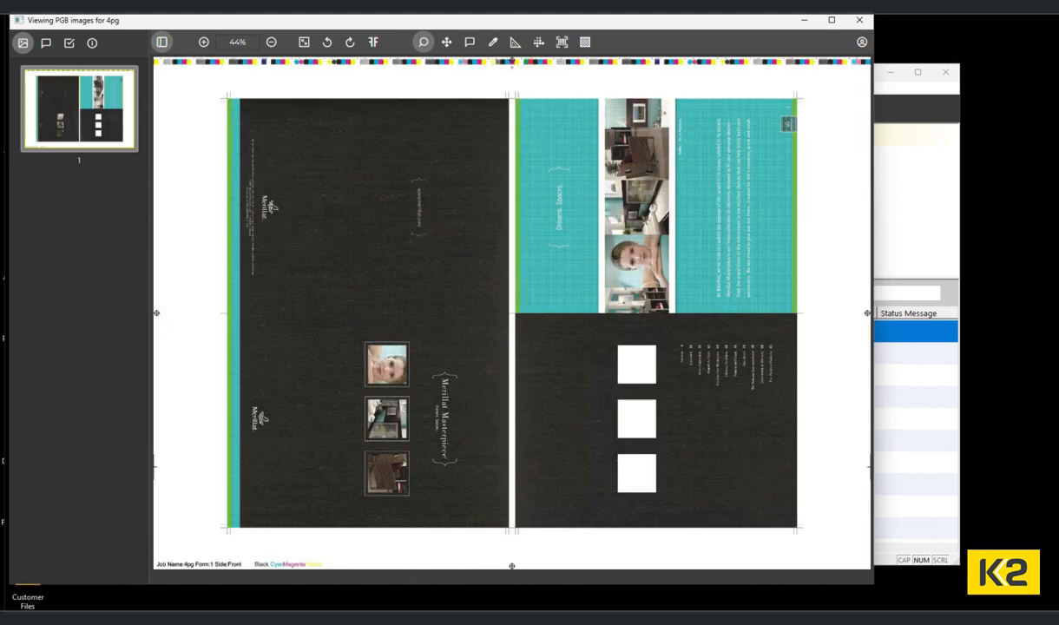
Inspect the separations of the ripped sheet by hiding and restoring Black, and then Cyan.
click(92, 43)
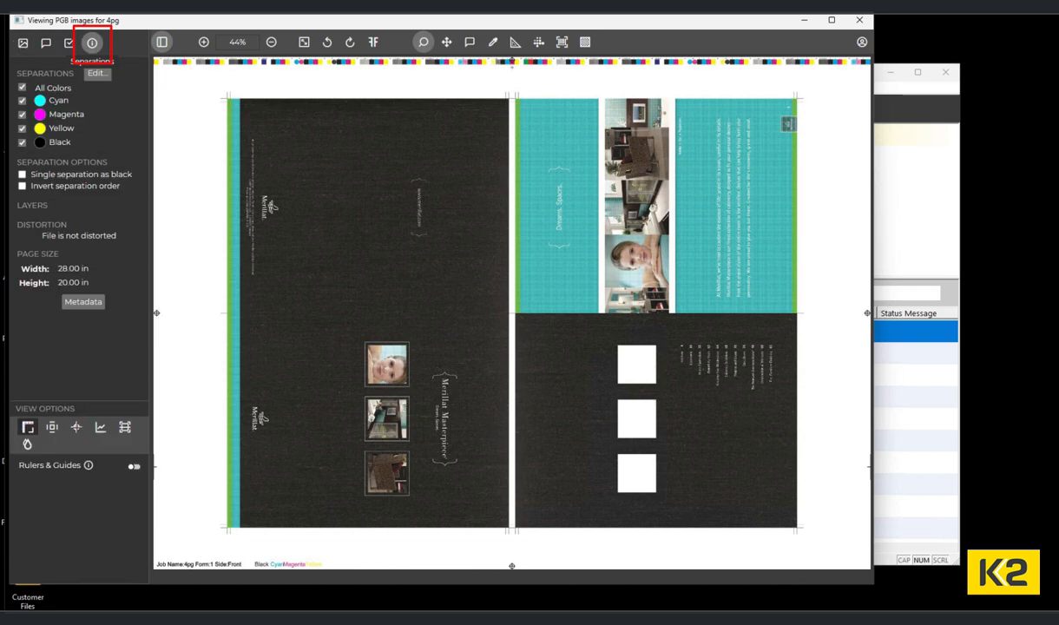
click(22, 142)
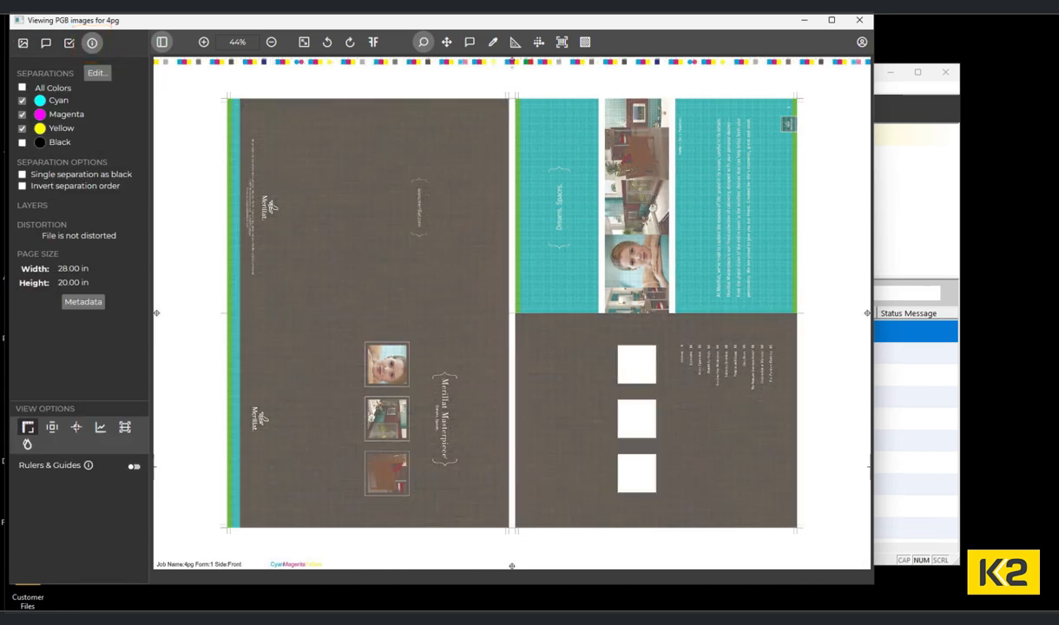
click(22, 142)
click(22, 100)
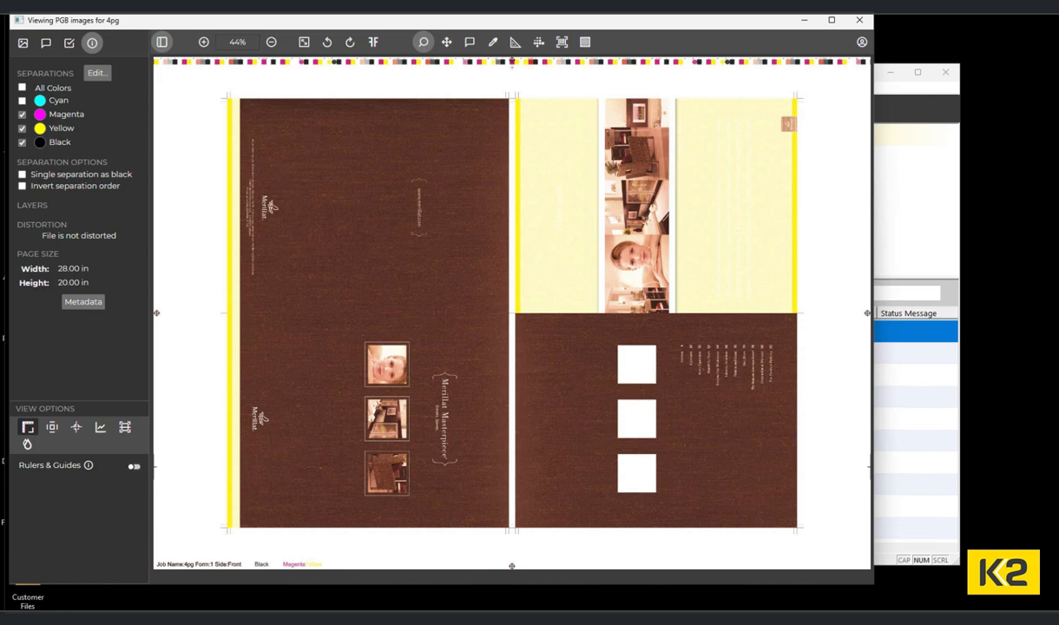
click(21, 101)
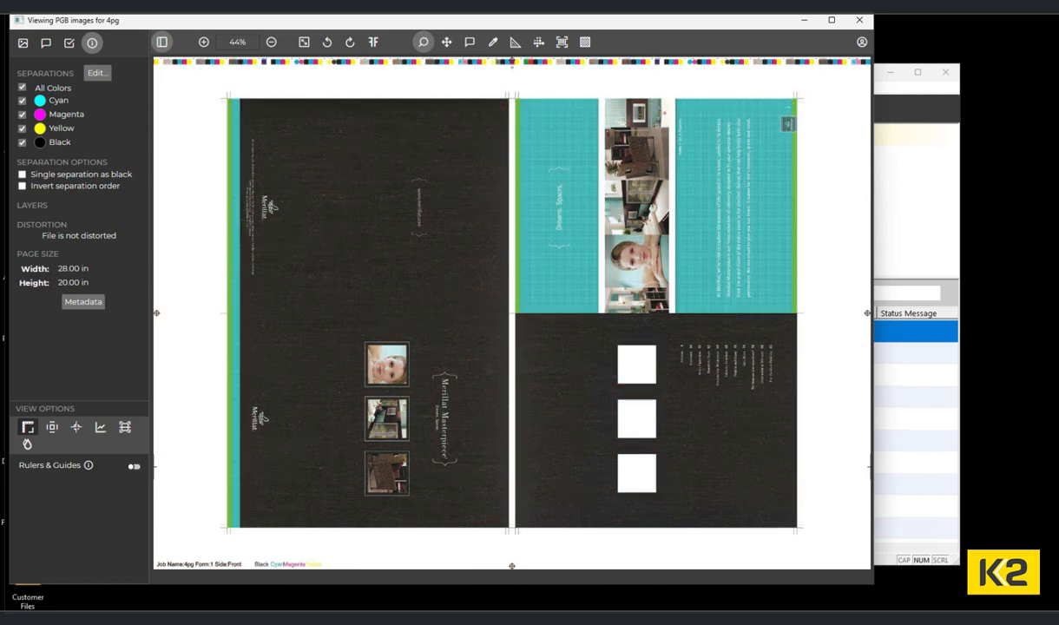
Measure the halftone screens over a rectangular patch of the teal area beside the green strip, and close the viewer.
drag(513, 92, 580, 144)
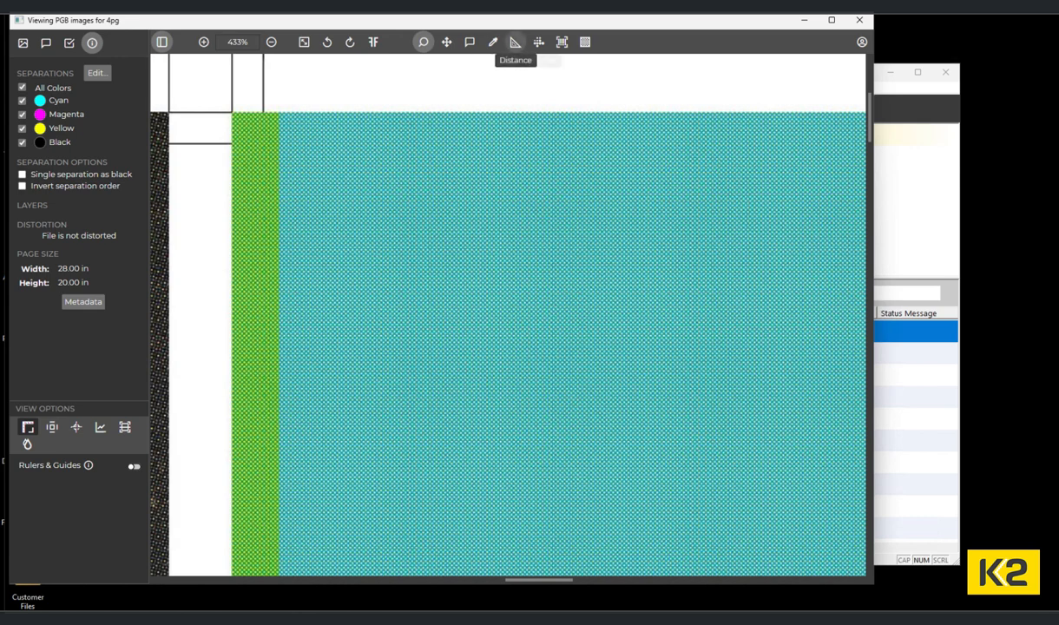
click(539, 41)
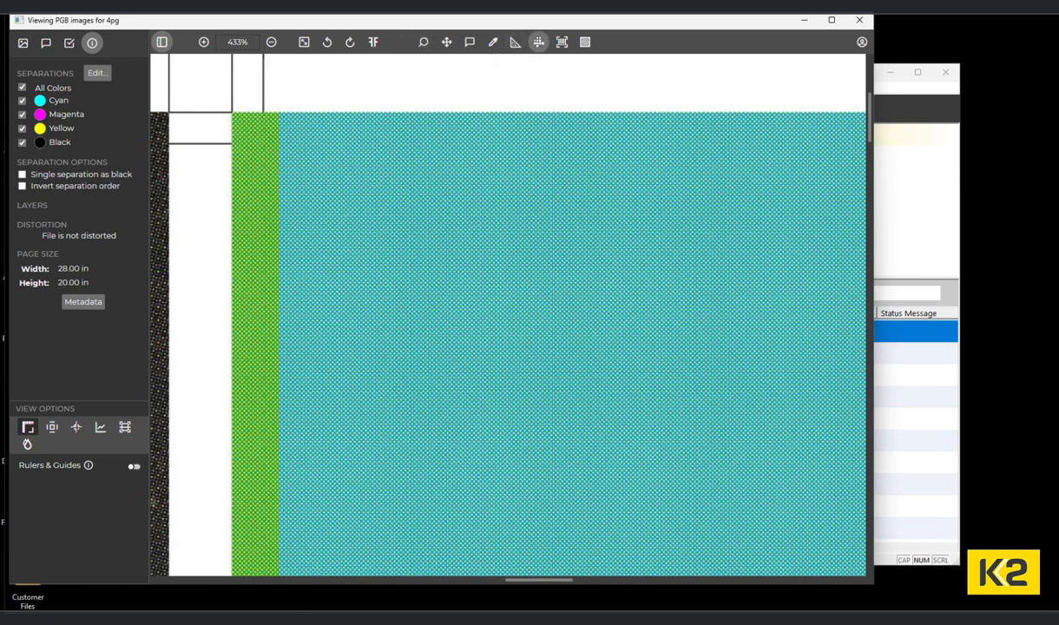
drag(355, 161, 722, 380)
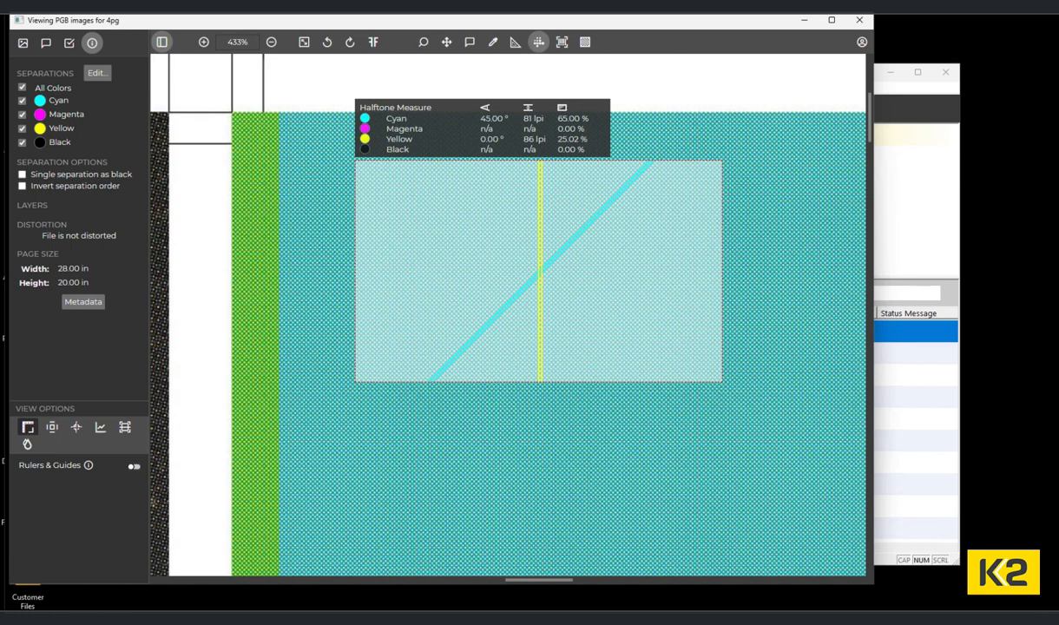
click(859, 20)
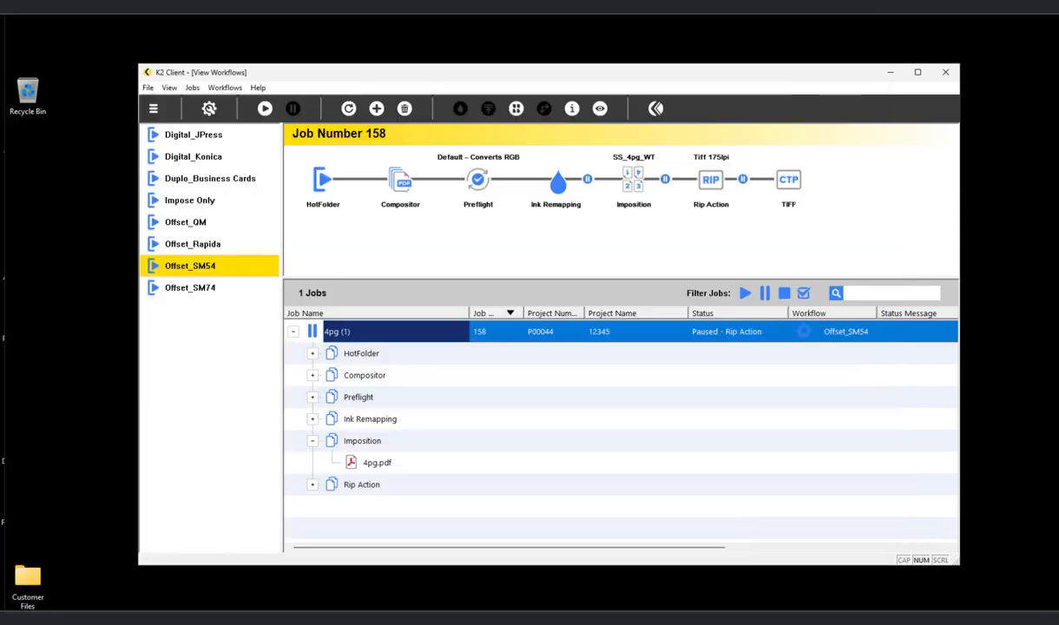